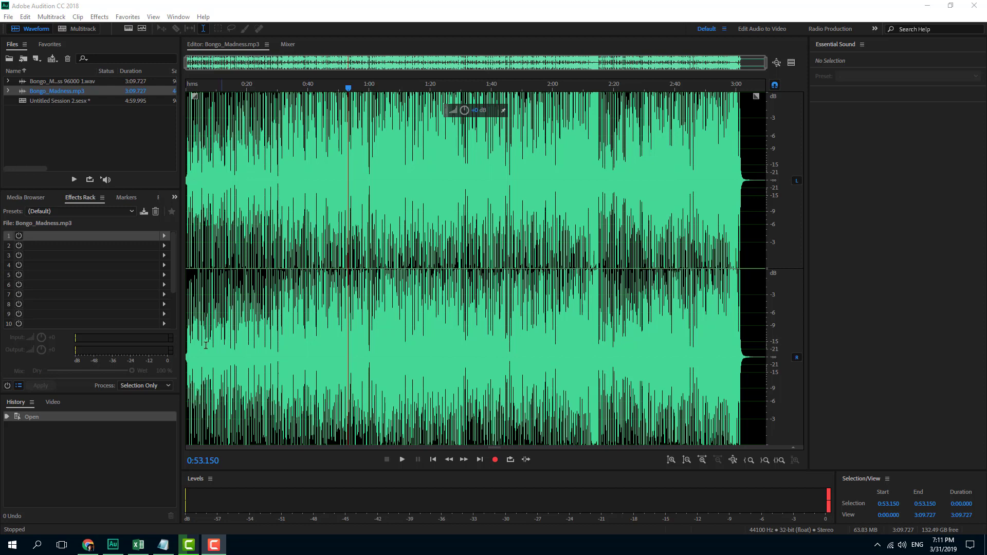
click(129, 16)
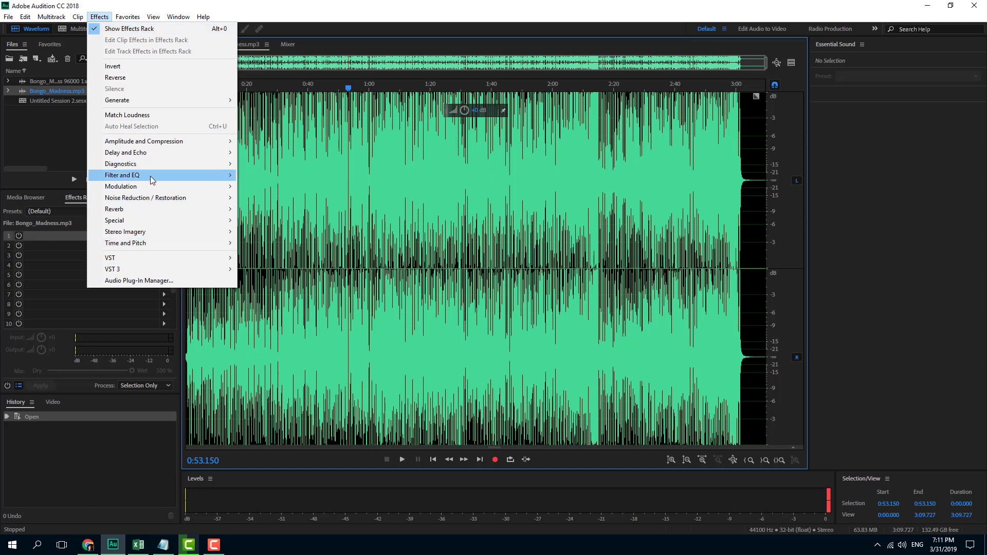
mouse_move(150, 177)
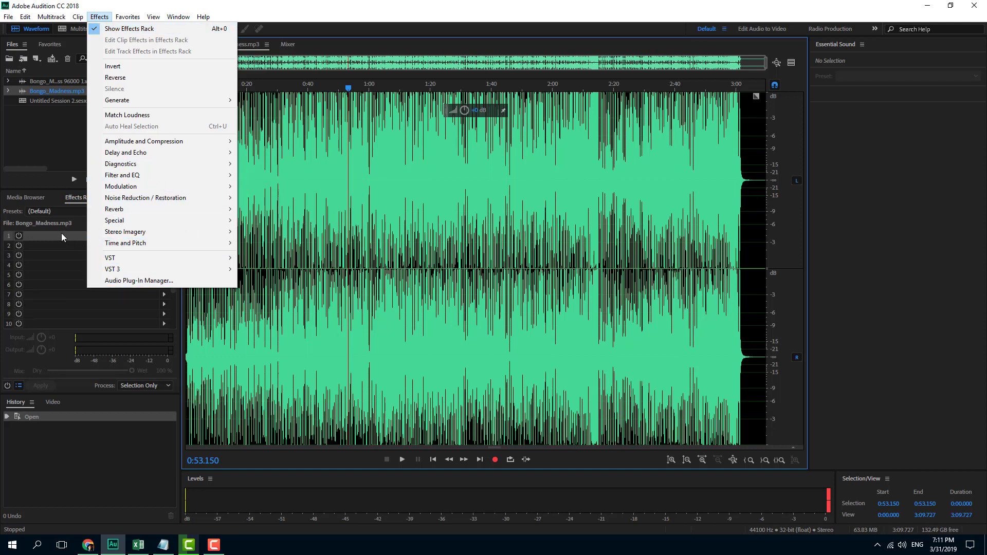
click(45, 184)
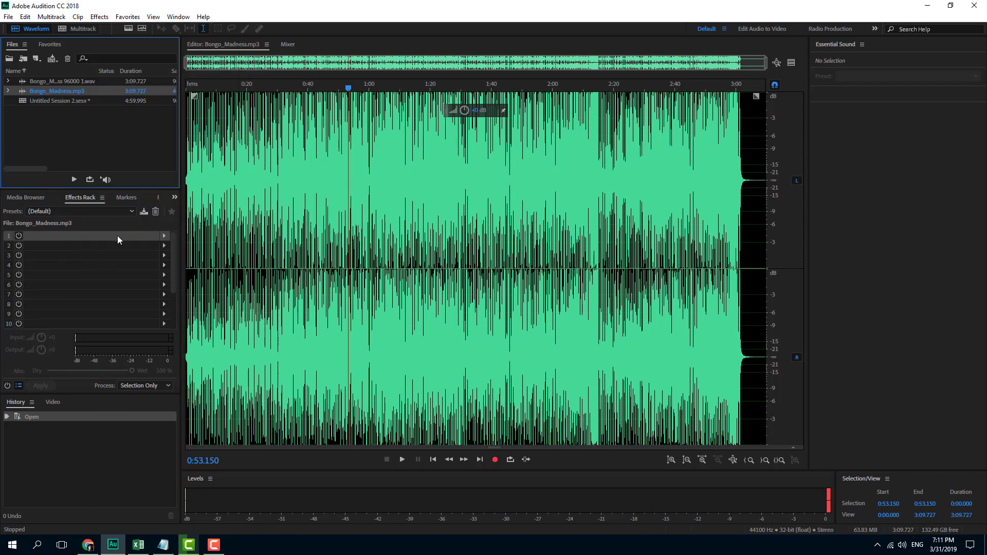
Add an FFT Filter to slot 1 of the Effects Rack and load its (Default) preset
click(164, 237)
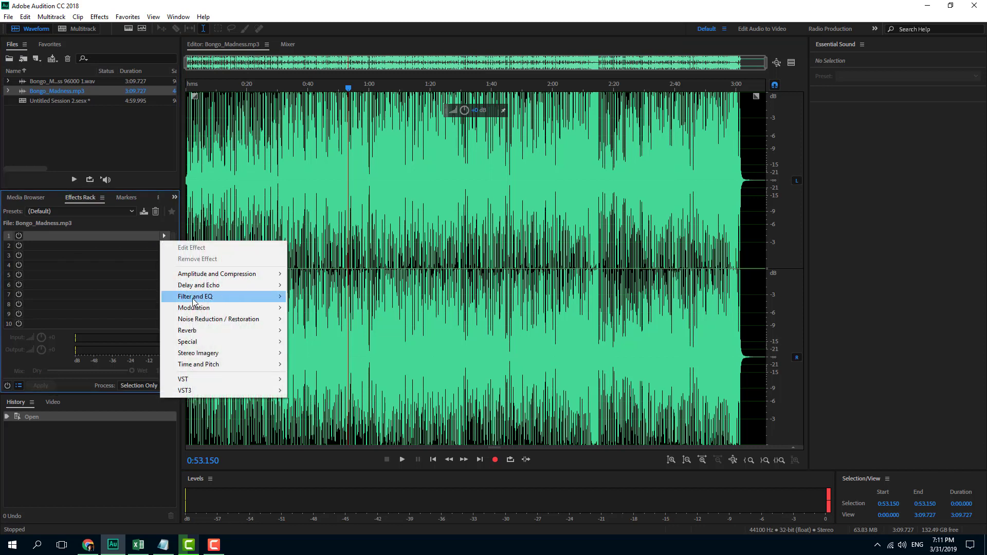
mouse_move(197, 302)
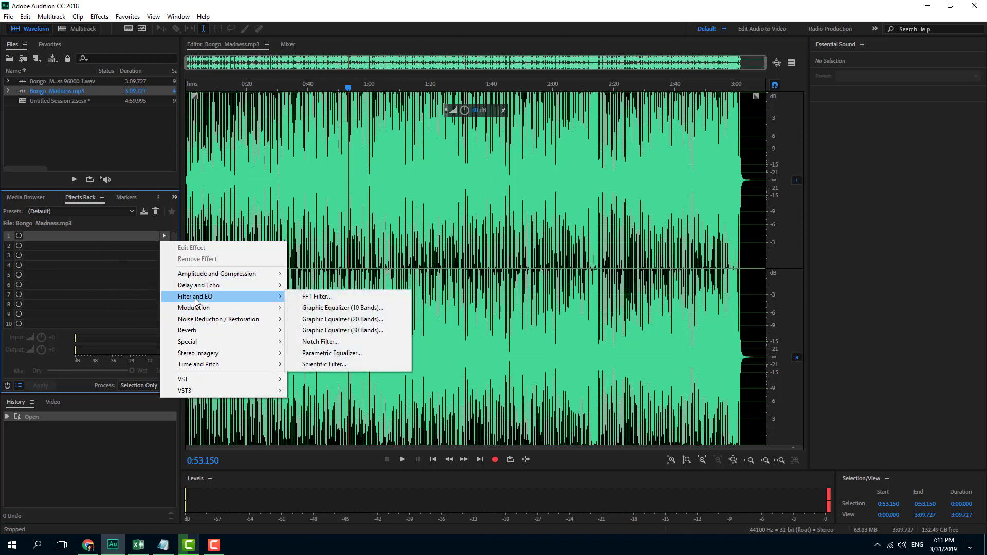
click(317, 297)
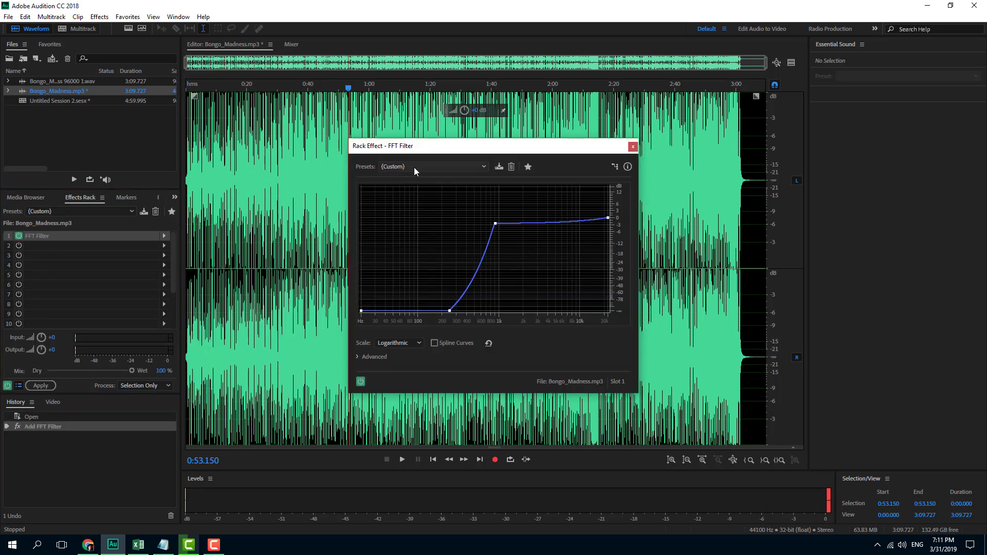
click(475, 166)
click(428, 178)
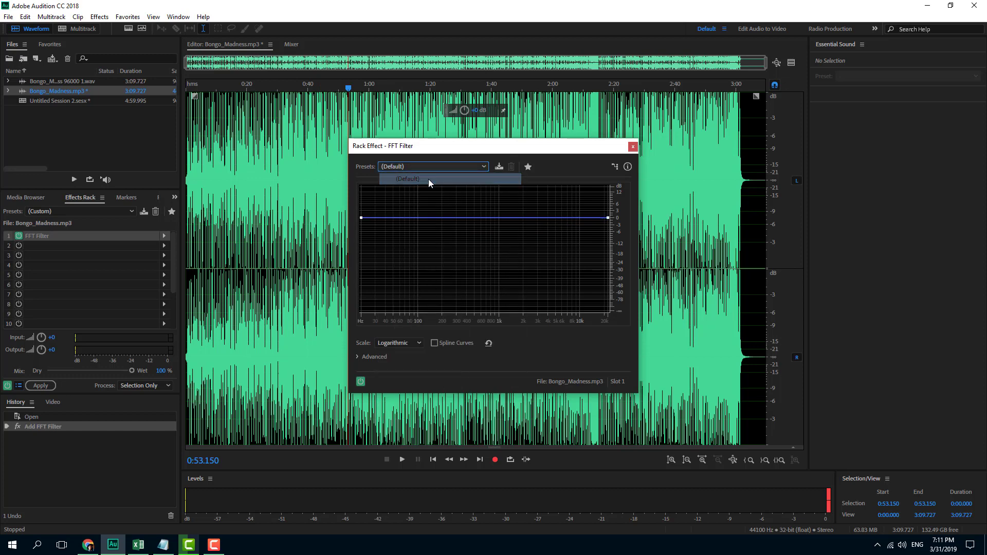
Play the track from about 0:15 to examine its frequency spectrum with the flat filter curve
click(233, 202)
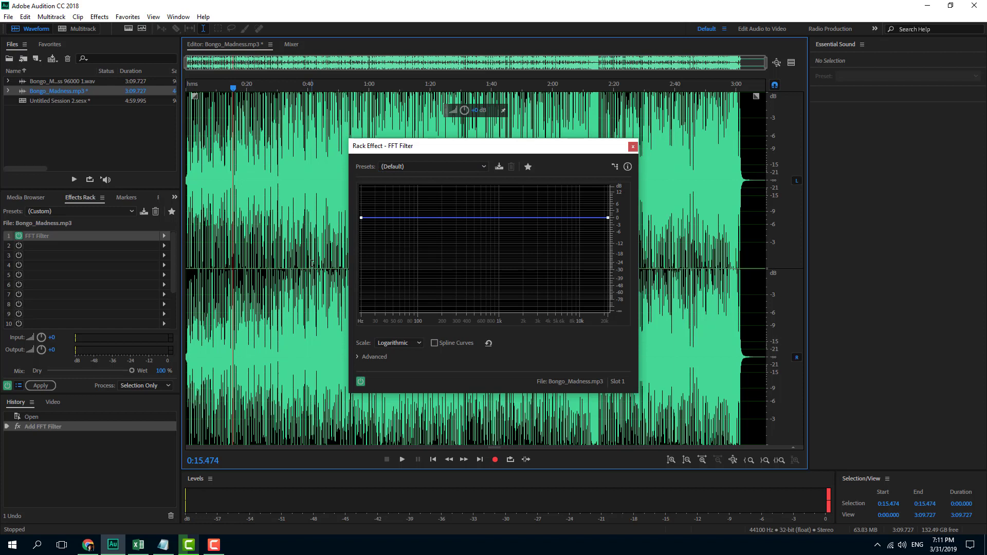
key(space)
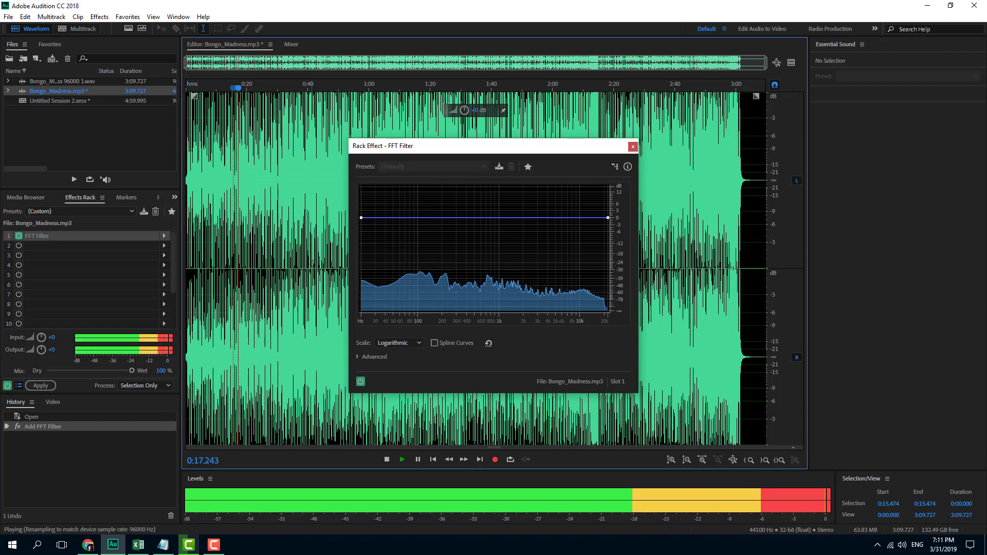
key(space)
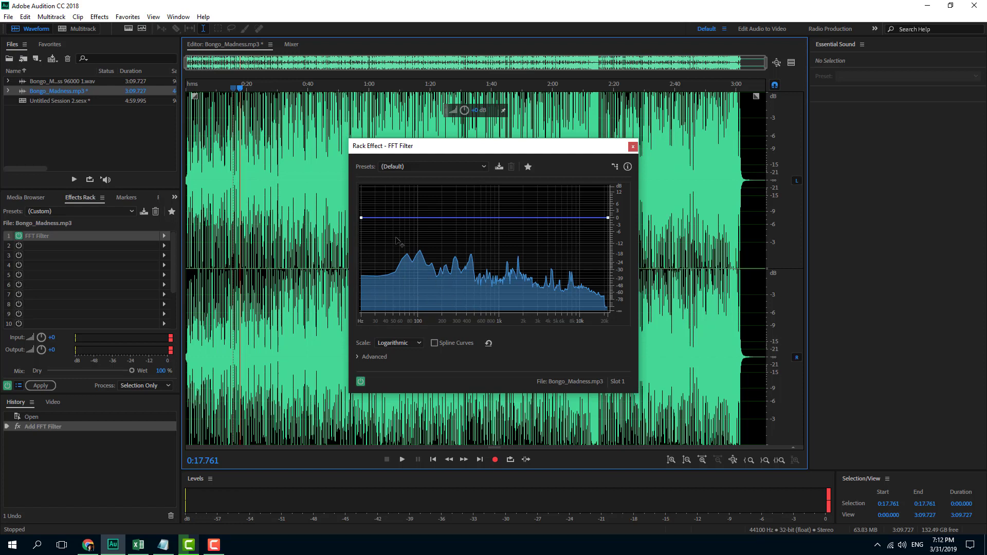
Shape the FFT curve to pass only frequencies below about 200 Hz, silencing everything above, and preview the track from 0:40
click(438, 219)
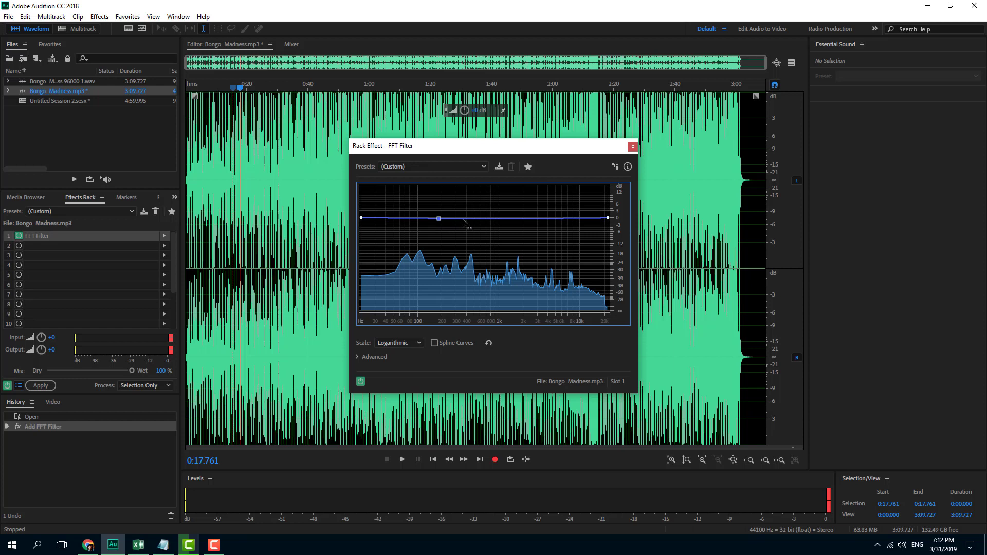
drag(463, 220, 446, 314)
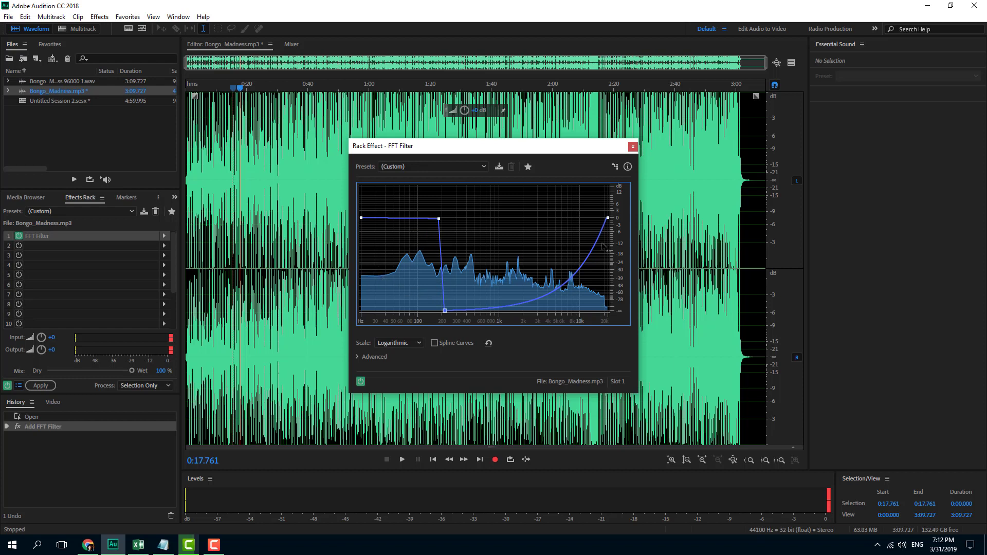
drag(609, 220, 610, 326)
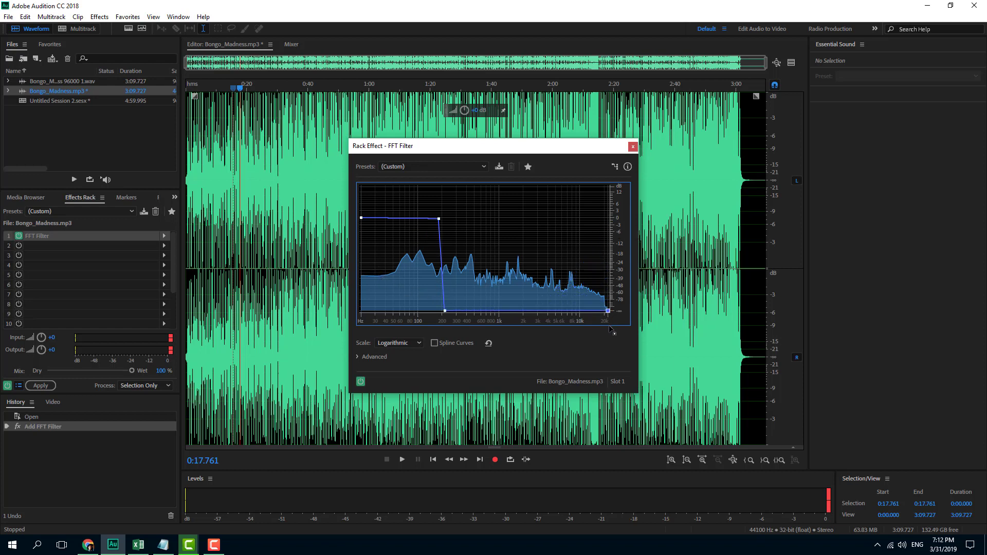
click(307, 271)
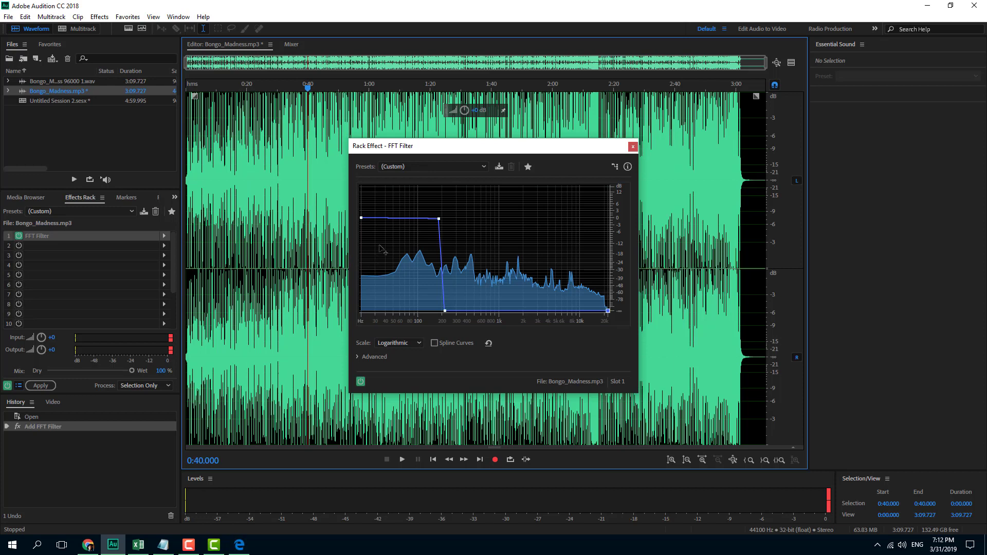
key(space)
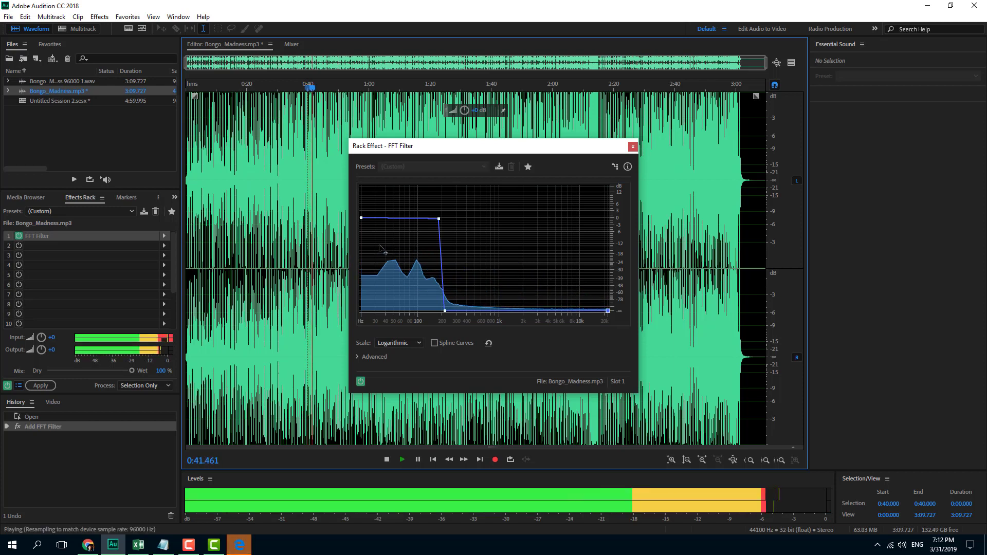
key(space)
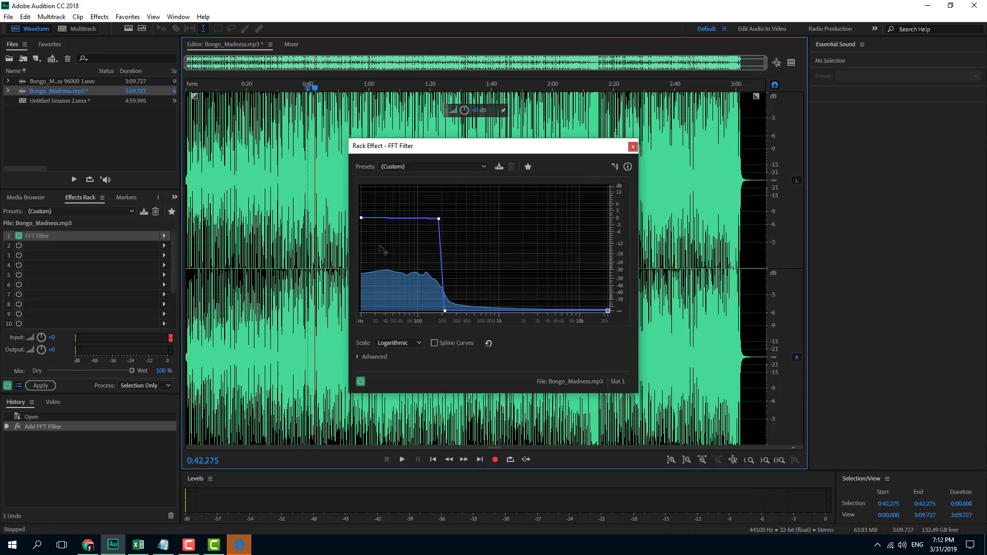
Reshape the FFT curve to pass only the band between about 600 Hz and 1.5 kHz, and preview the track from 0:40
click(452, 305)
mouse_move(452, 300)
mouse_down()
mouse_move(480, 216)
mouse_move(456, 293)
mouse_move(465, 310)
mouse_up()
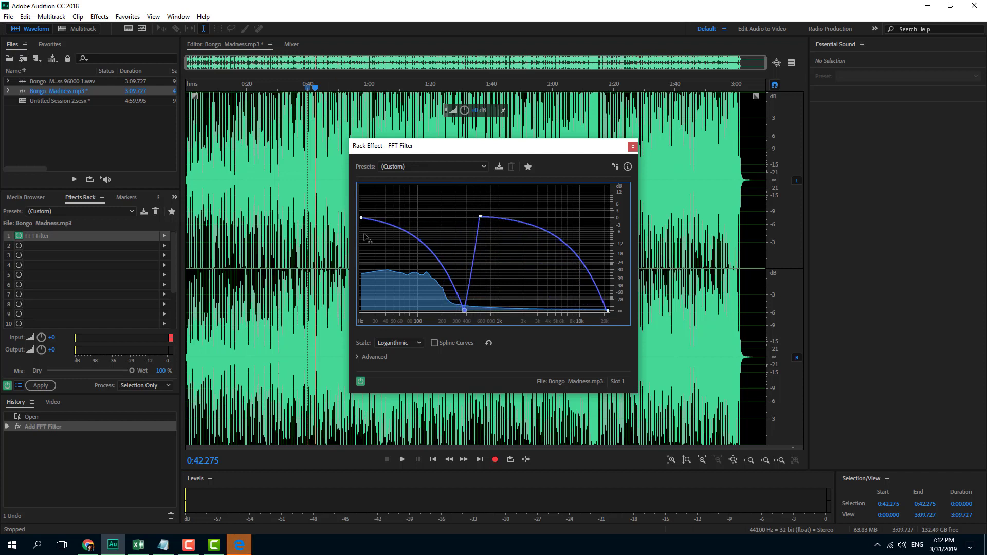
drag(361, 218, 360, 328)
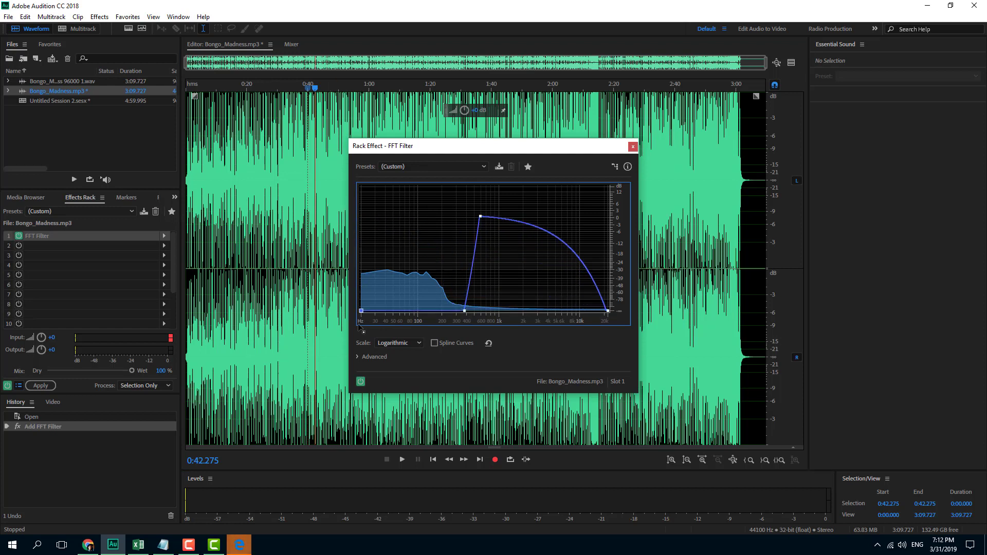
click(514, 220)
drag(534, 225, 512, 323)
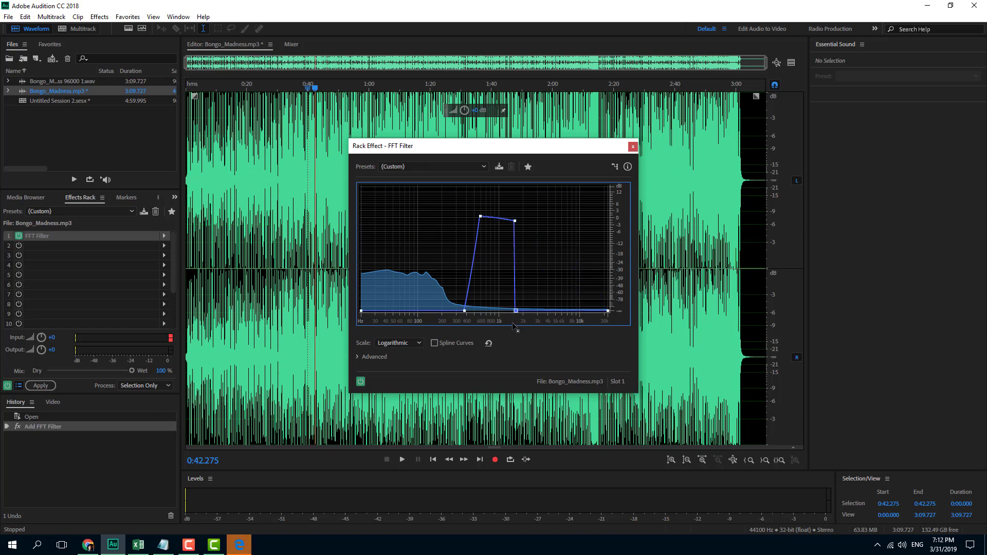
click(309, 293)
key(space)
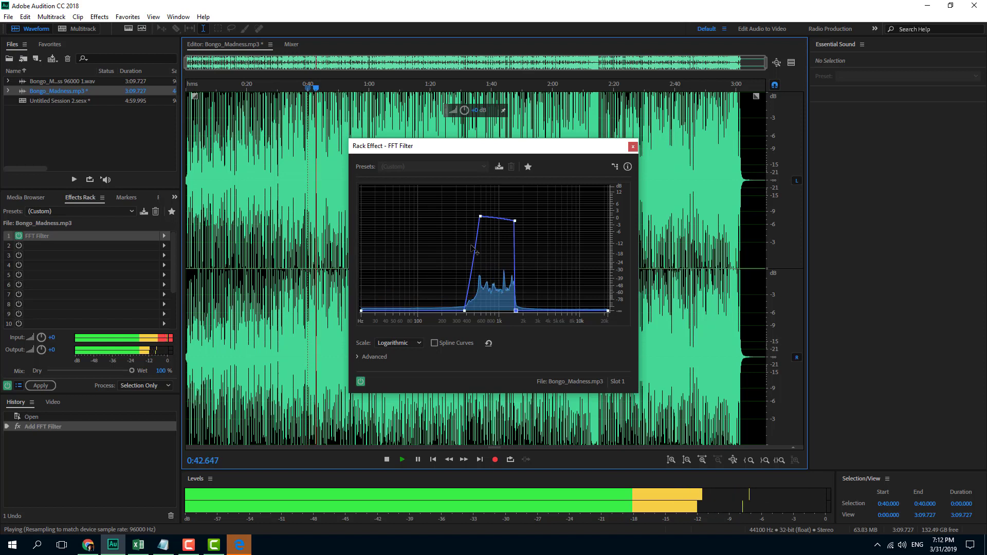
key(space)
Reshape the FFT curve to silence everything below about 6 kHz and pass the highs above about 7 kHz, and preview from about 0:44
drag(481, 216, 486, 307)
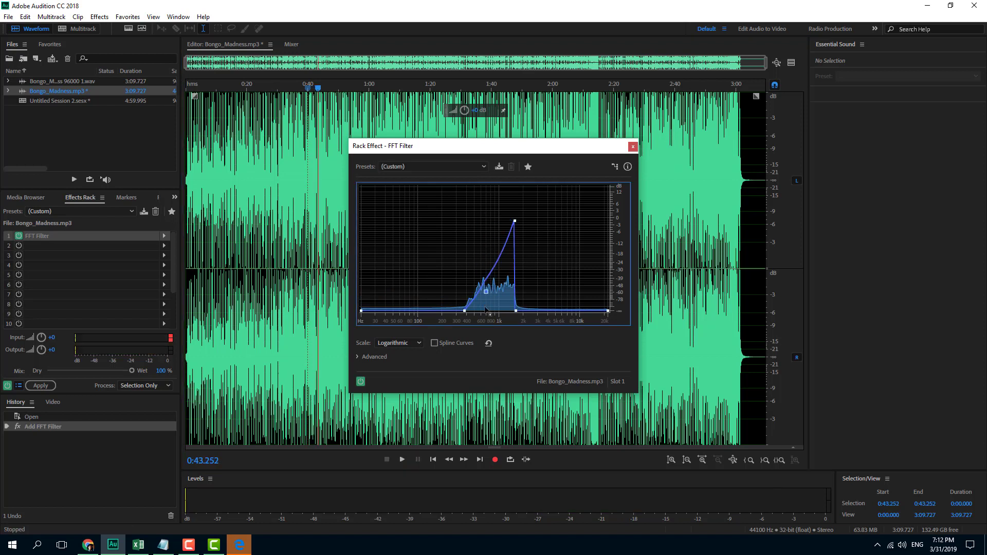
mouse_move(514, 221)
mouse_down()
mouse_move(507, 279)
mouse_move(536, 233)
mouse_move(522, 285)
mouse_move(563, 256)
mouse_move(534, 219)
mouse_up()
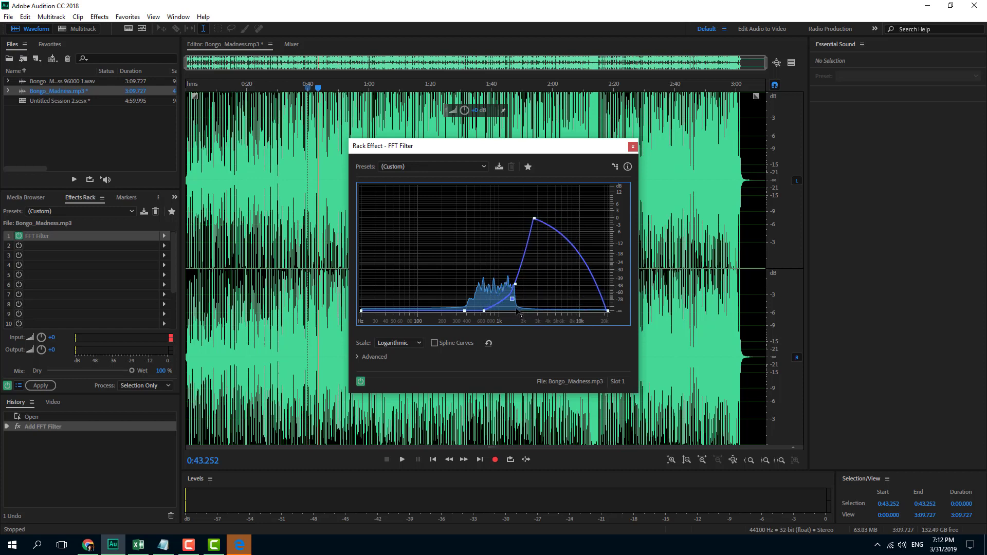
drag(516, 310, 515, 310)
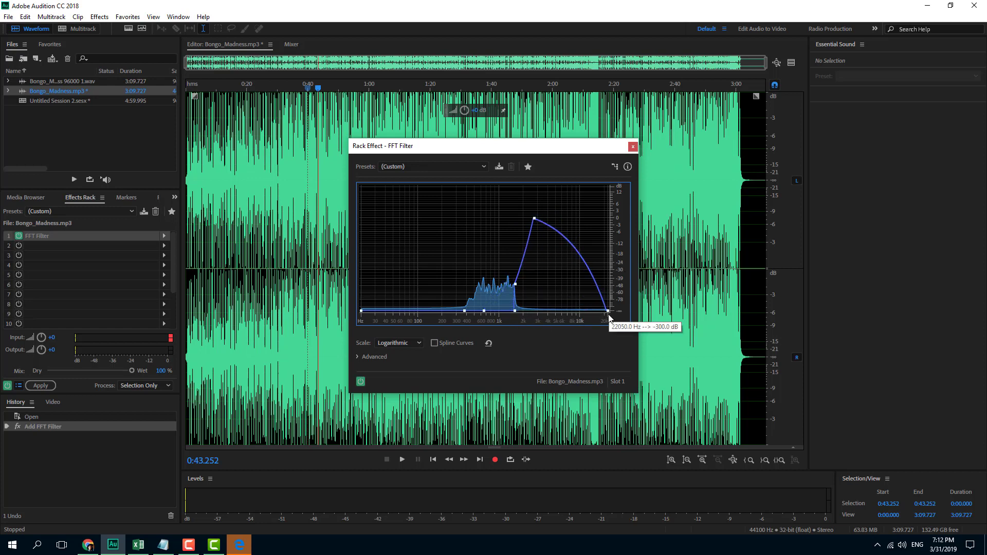
drag(608, 310, 562, 310)
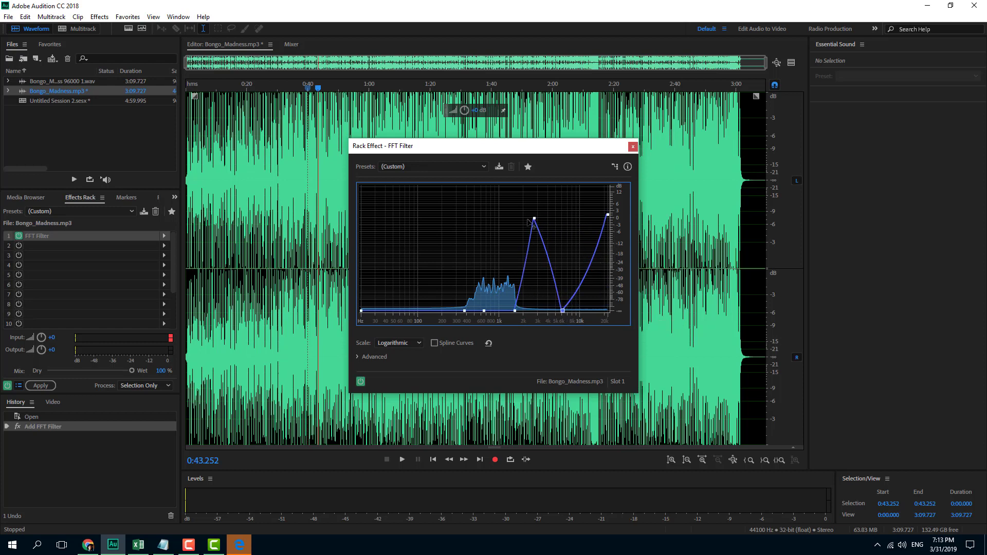
drag(534, 219, 528, 405)
click(514, 311)
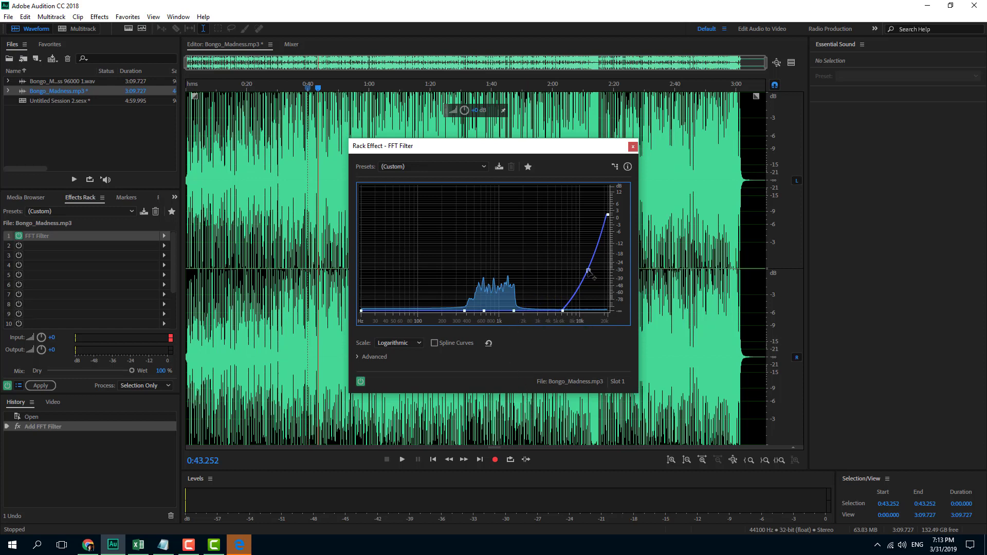
drag(589, 271, 567, 218)
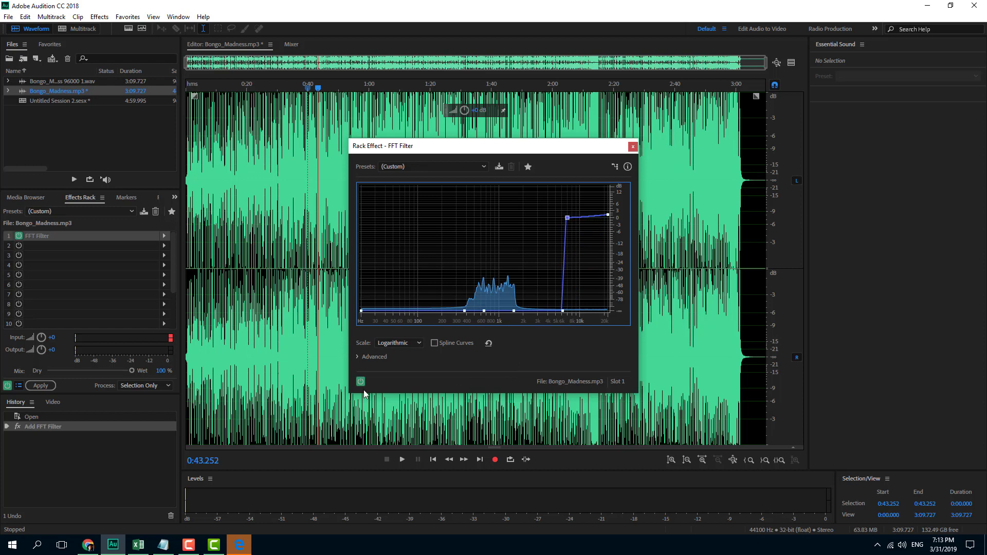
click(320, 296)
key(space)
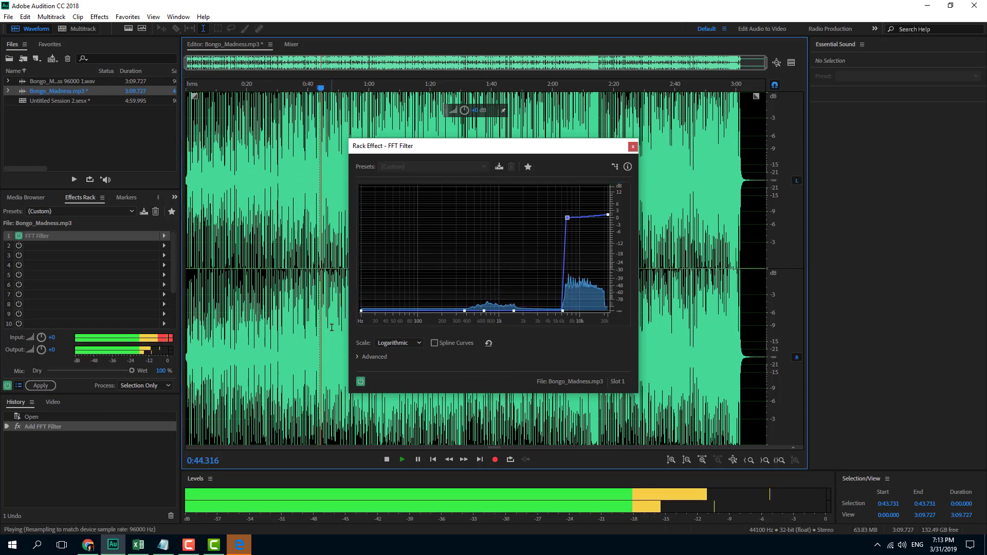
key(space)
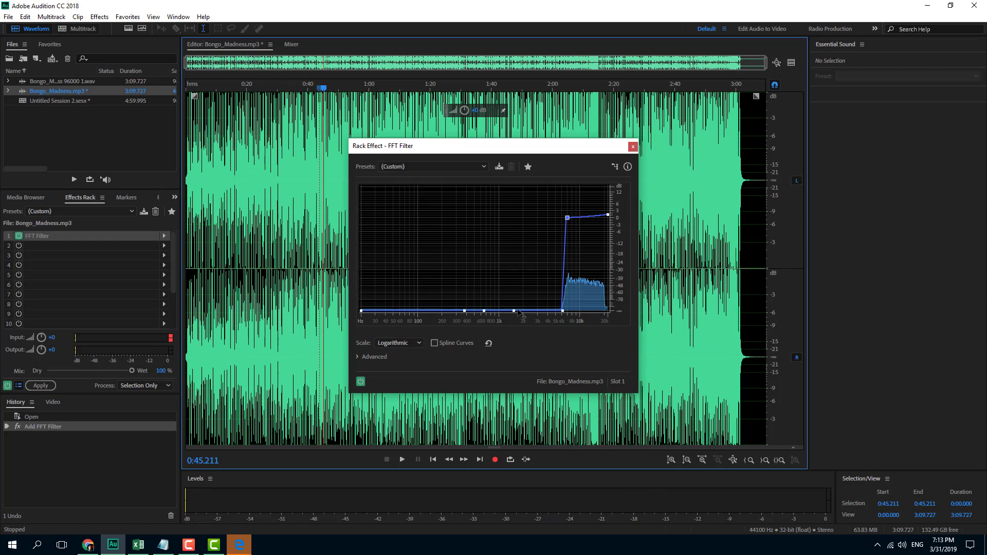
Raise the FFT curve's lows and its highs above about 2.5 kHz, keeping about 400–650 Hz silenced, and preview from about 0:24
click(419, 311)
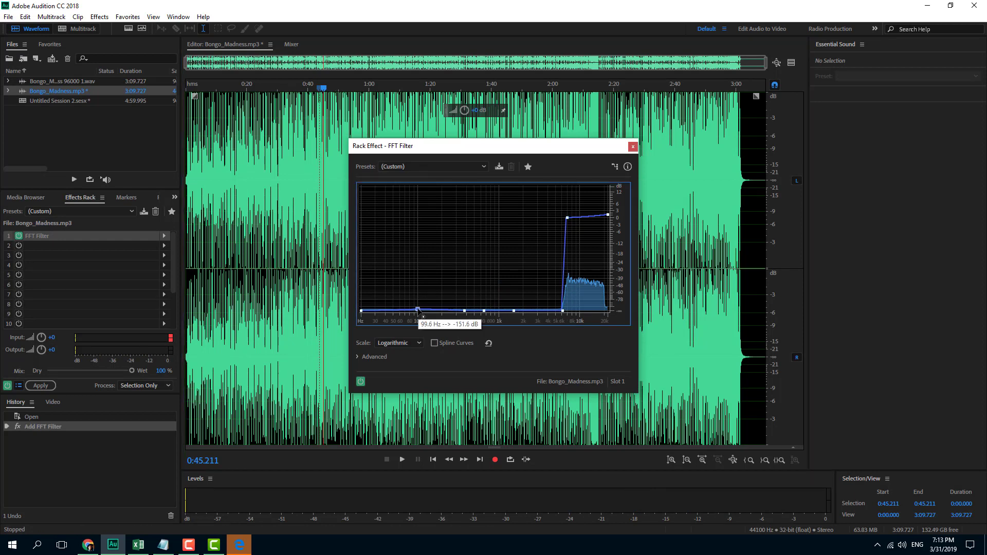
drag(419, 311, 352, 211)
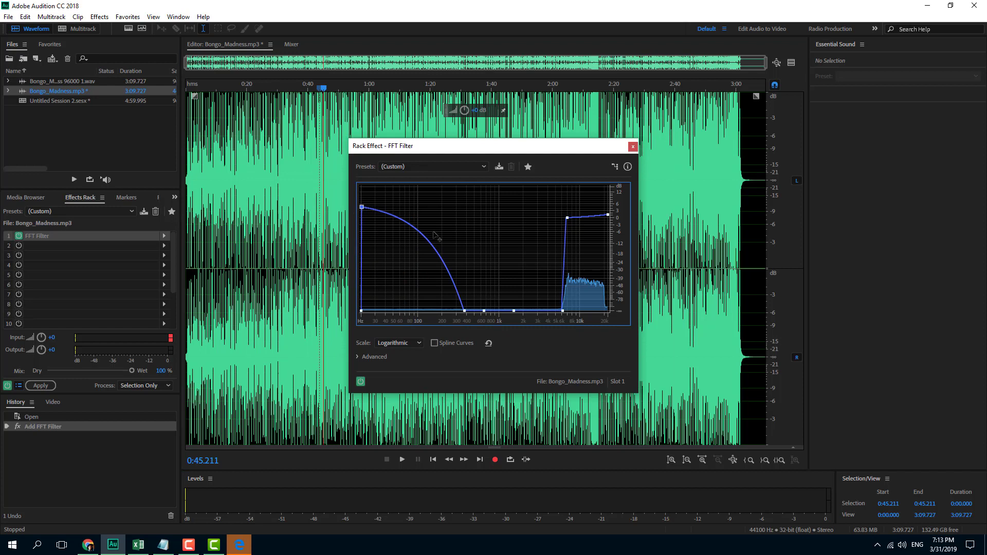
drag(514, 311, 530, 221)
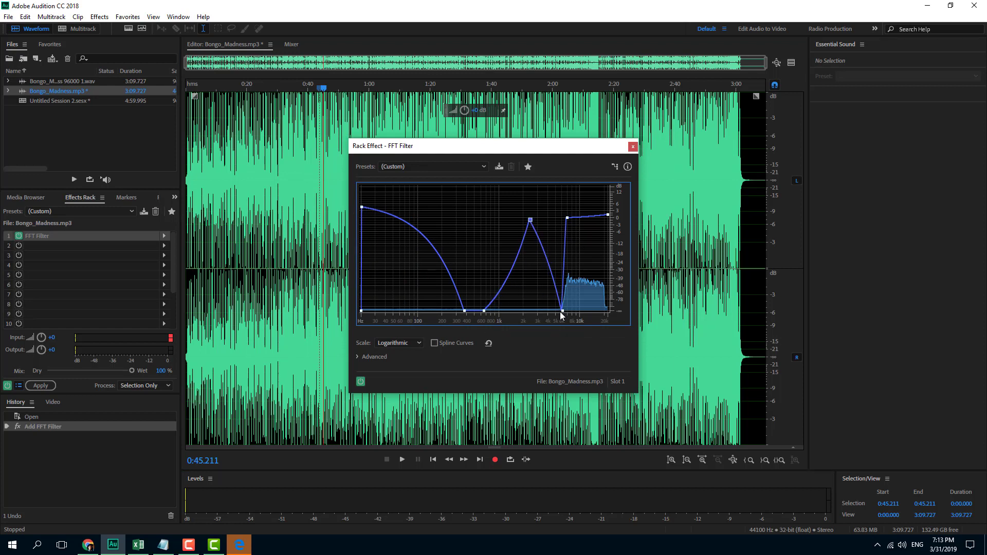
drag(561, 311, 568, 222)
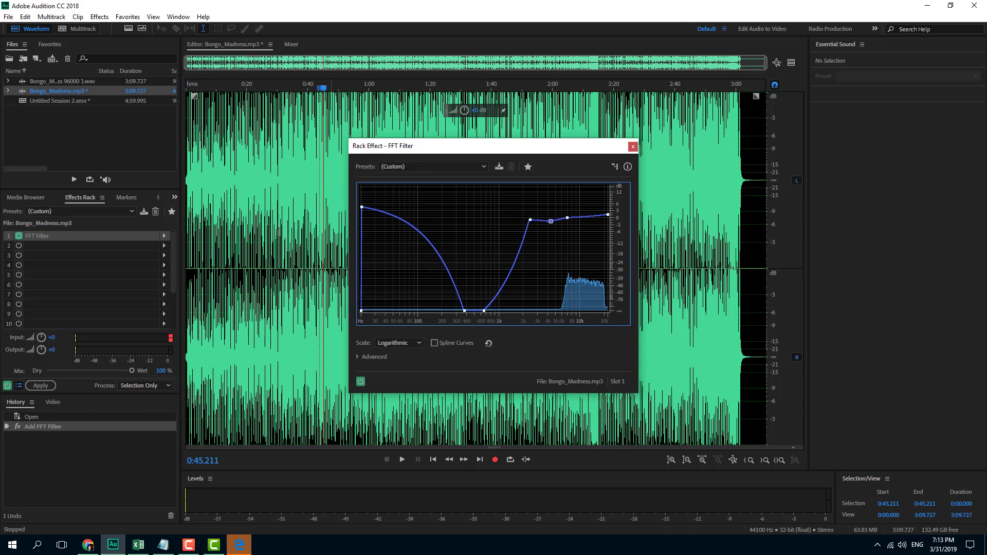
click(258, 196)
key(space)
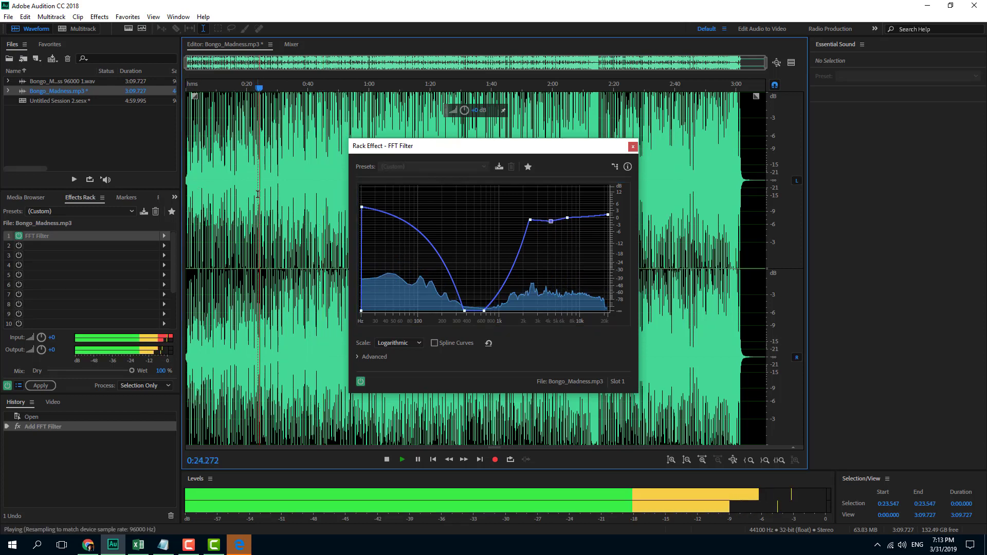
key(space)
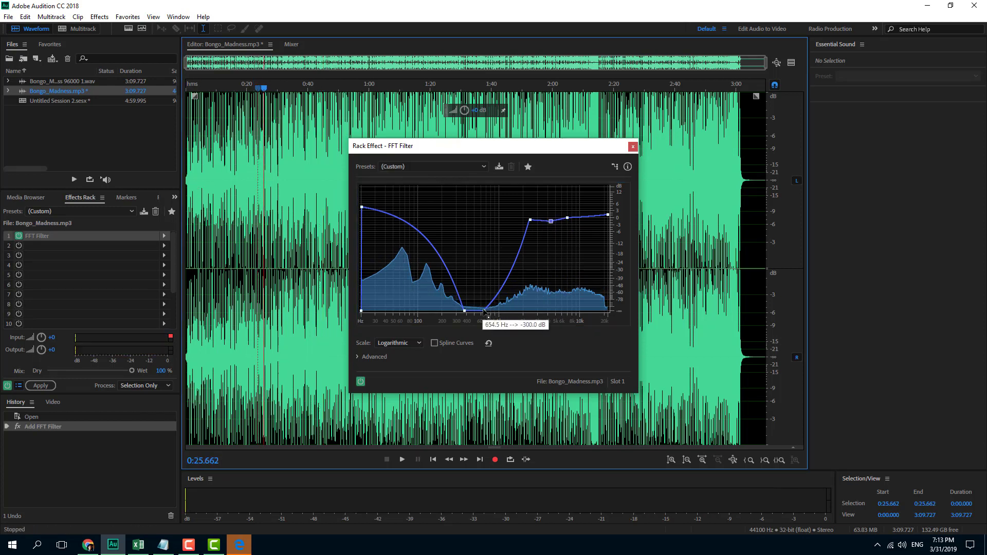
click(286, 232)
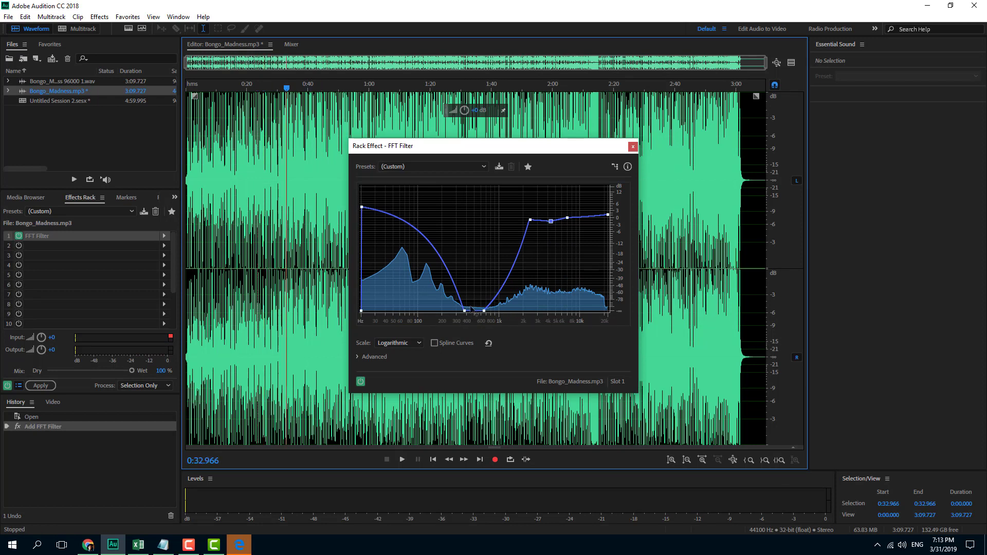
During playback, reshape the FFT curve to silence about 170 Hz–4.4 kHz while boosting the lows below and highs above that band
key(space)
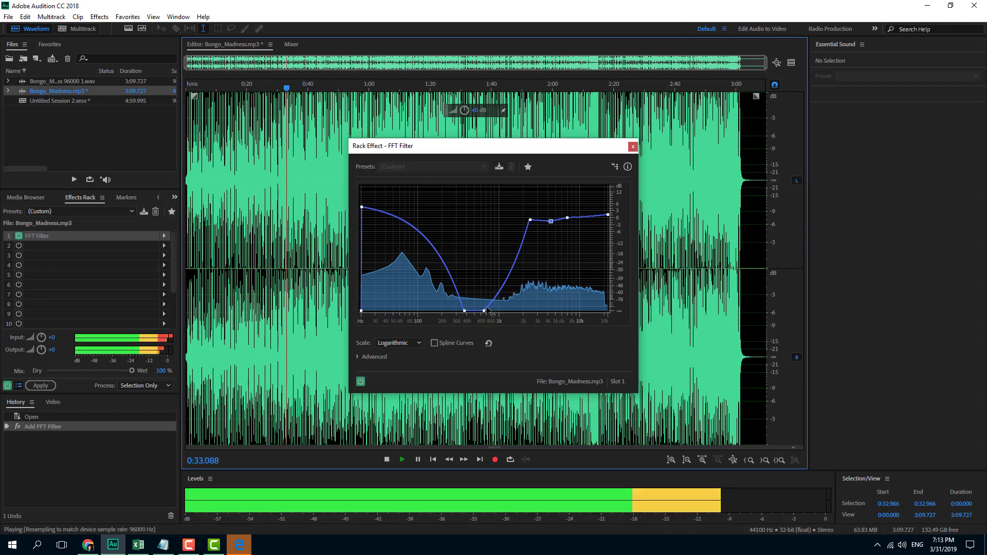
drag(484, 309, 465, 192)
drag(465, 311, 437, 310)
drag(530, 220, 550, 307)
drag(550, 221, 609, 312)
drag(567, 217, 552, 199)
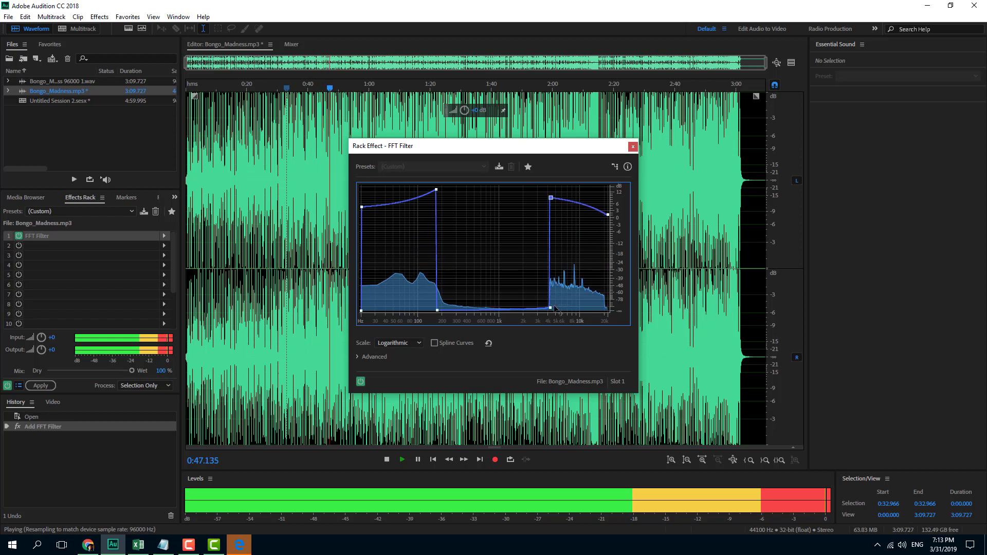
Bring back the FFT curve's mids from about 180 Hz, sloping down to about -48 dB near 3 kHz, and stop playback
drag(550, 308, 438, 210)
drag(436, 309, 538, 285)
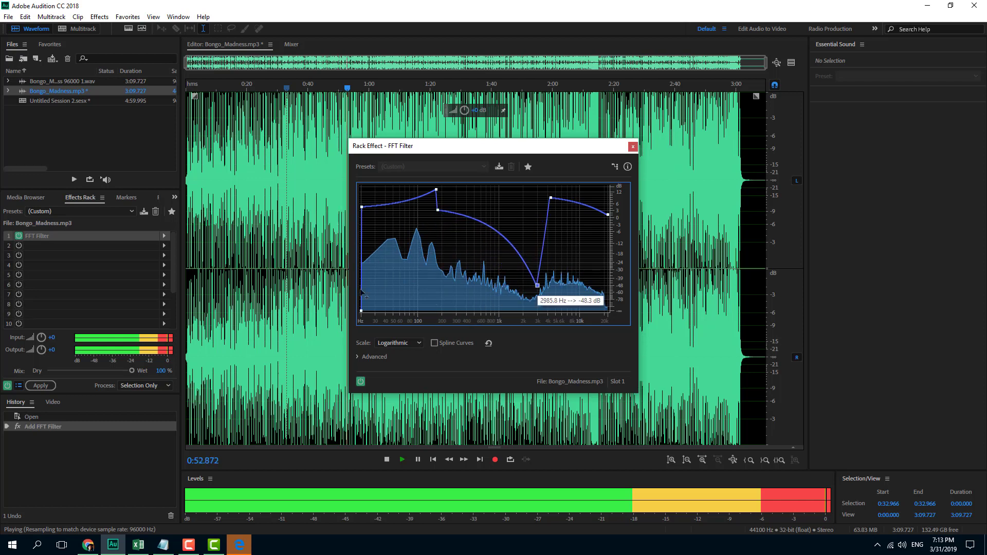
key(space)
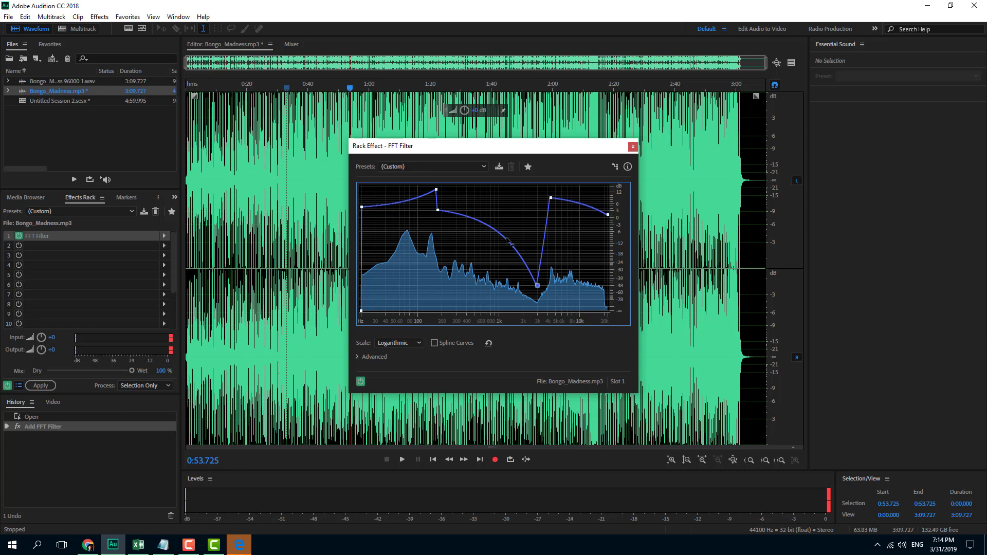
Load the C Major Triad preset in the FFT Filter and preview the track from about 0:21
click(445, 169)
click(431, 191)
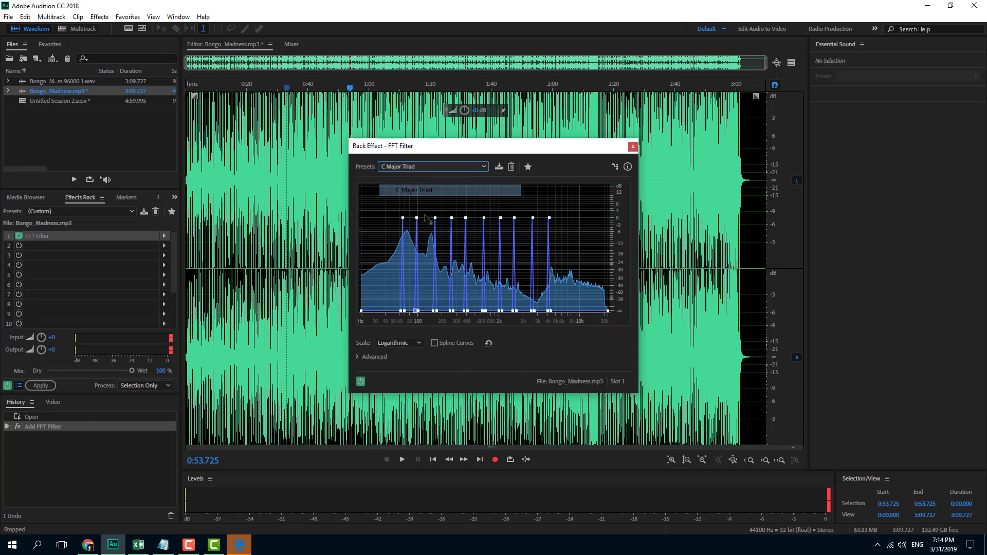
click(250, 226)
key(space)
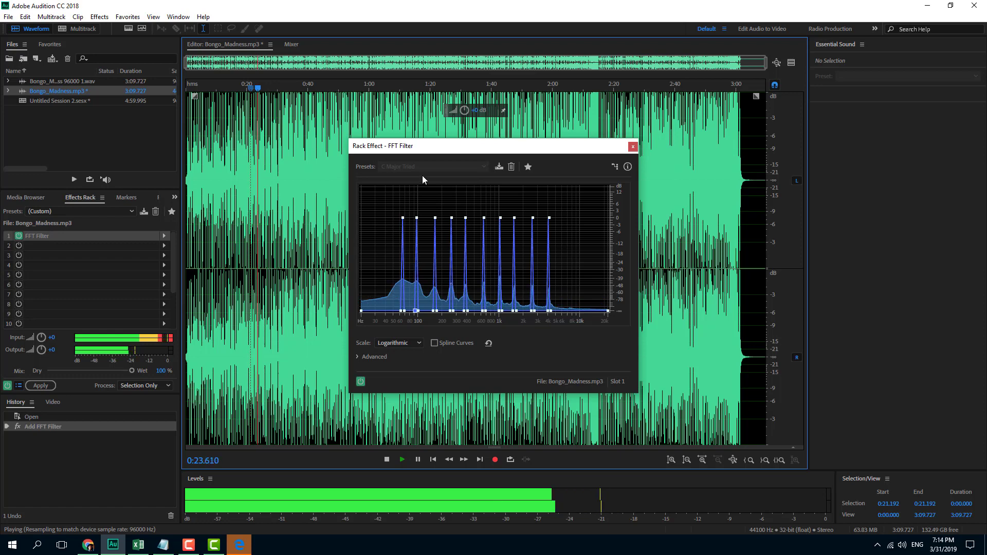
Switch the FFT Filter to the On Hold EQ preset and preview the track from about 0:35
click(422, 168)
click(412, 337)
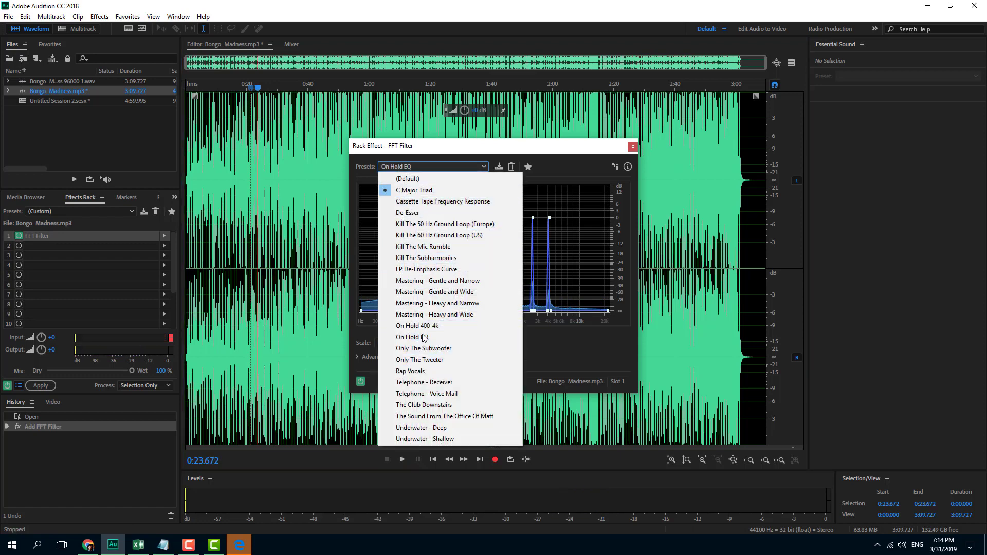
key(space)
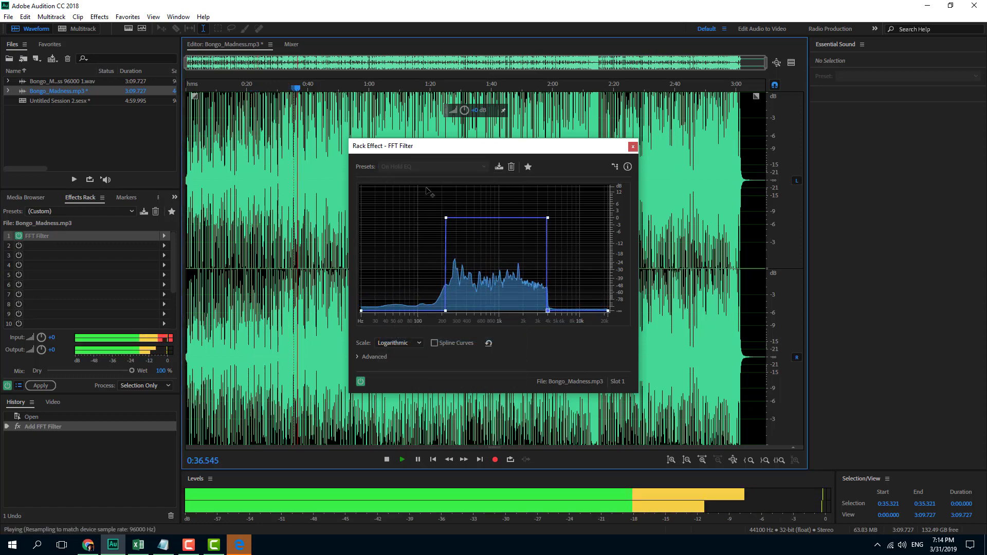
key(space)
Switch the FFT Filter to the Underwater - Deep preset and preview the track from about 0:34
click(427, 168)
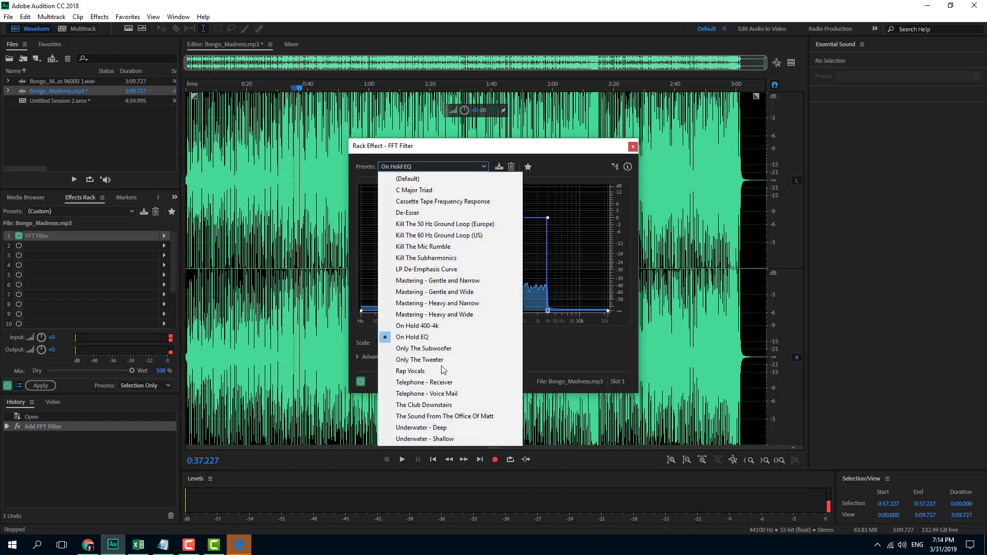
click(445, 428)
click(290, 261)
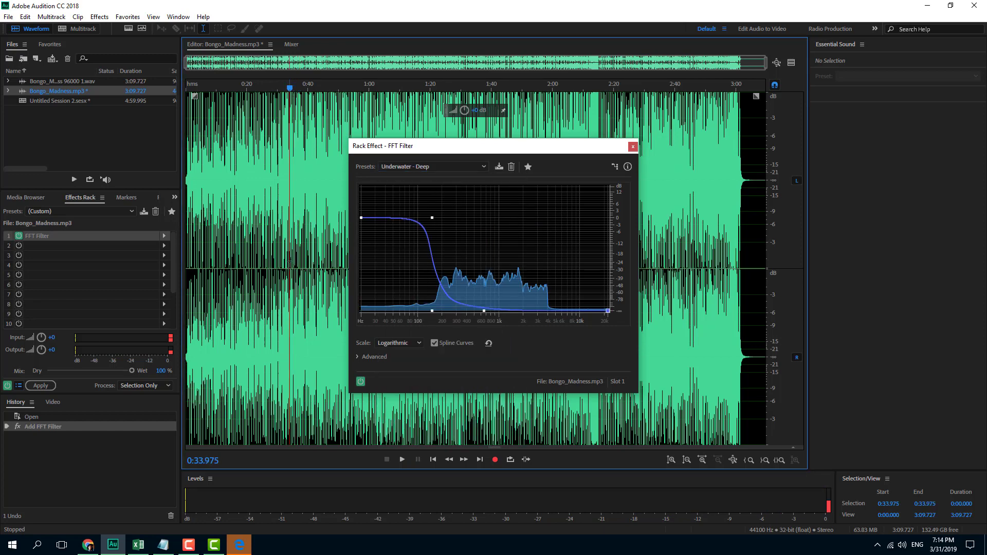
key(space)
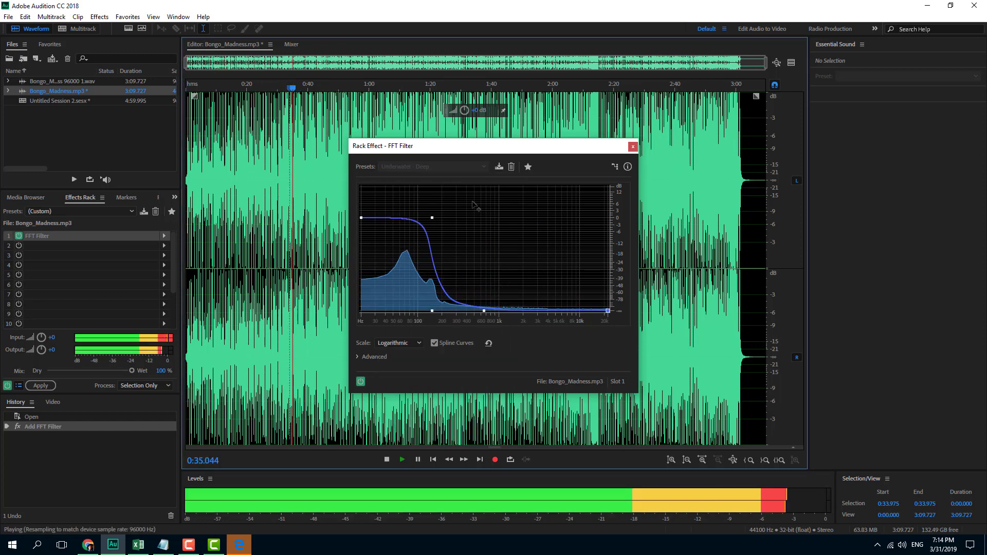
Switch the FFT Filter to the Underwater - Shallow preset and preview the track from about 0:33
click(435, 166)
click(437, 436)
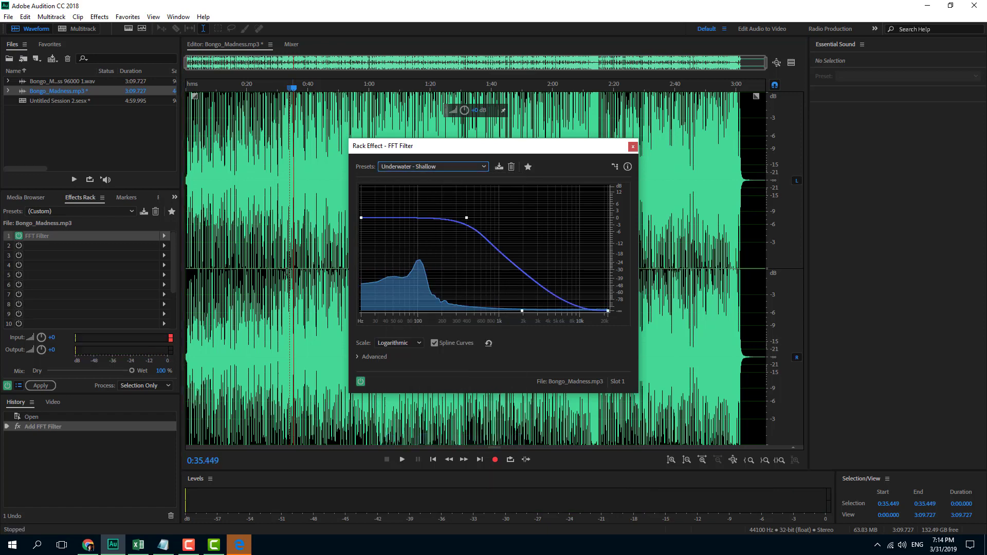
click(286, 272)
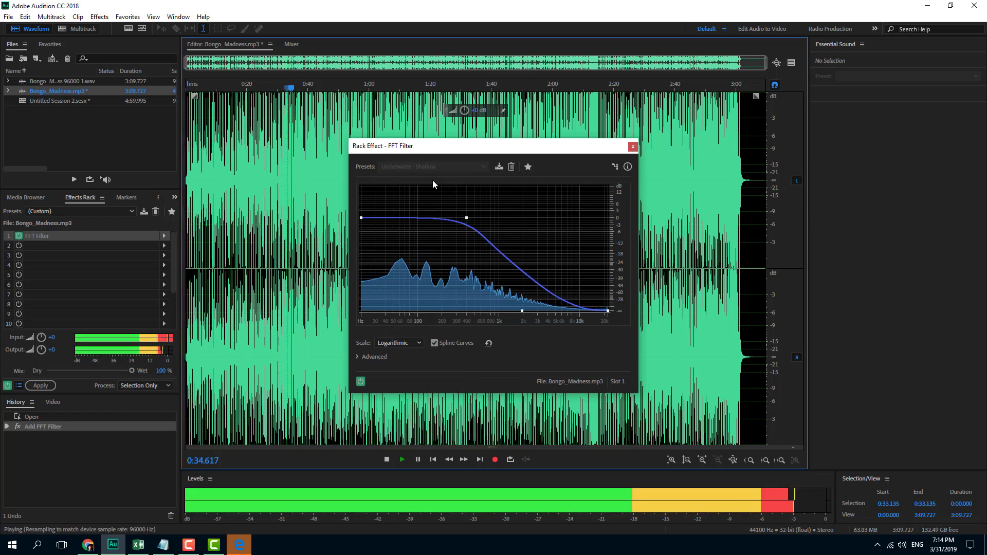
key(space)
Switch the FFT Filter to the Mastering - Heavy and Narrow preset and preview the track from 0:40
click(440, 168)
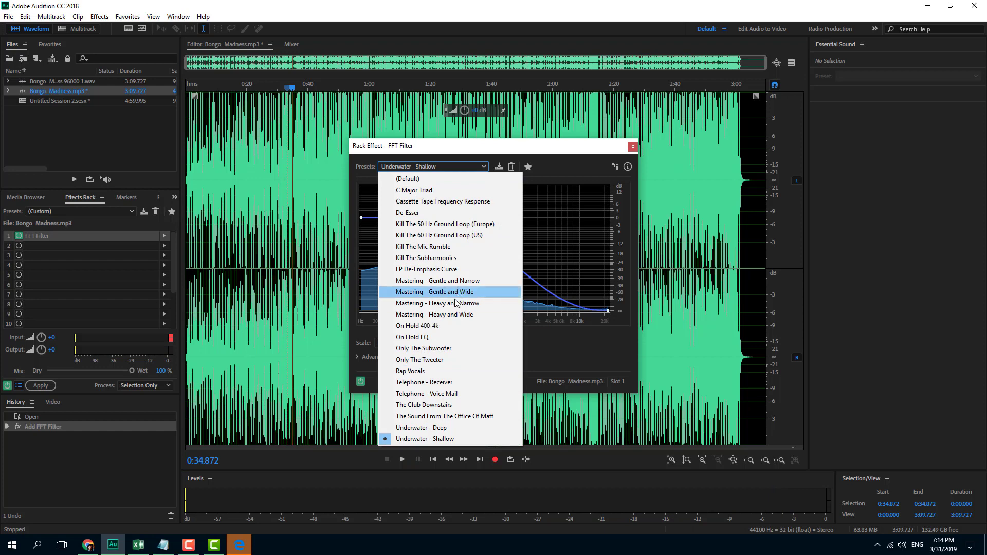
click(467, 306)
click(310, 236)
key(space)
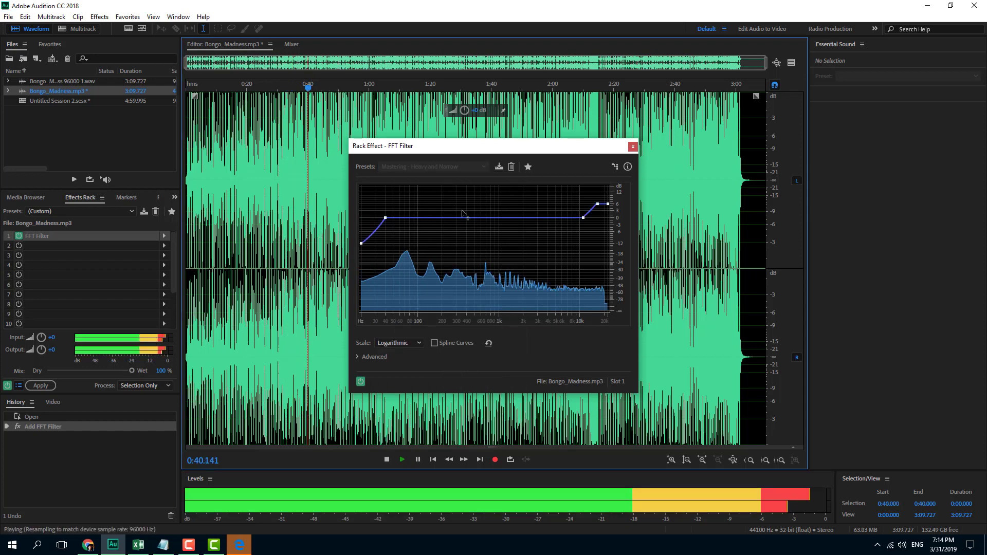
key(space)
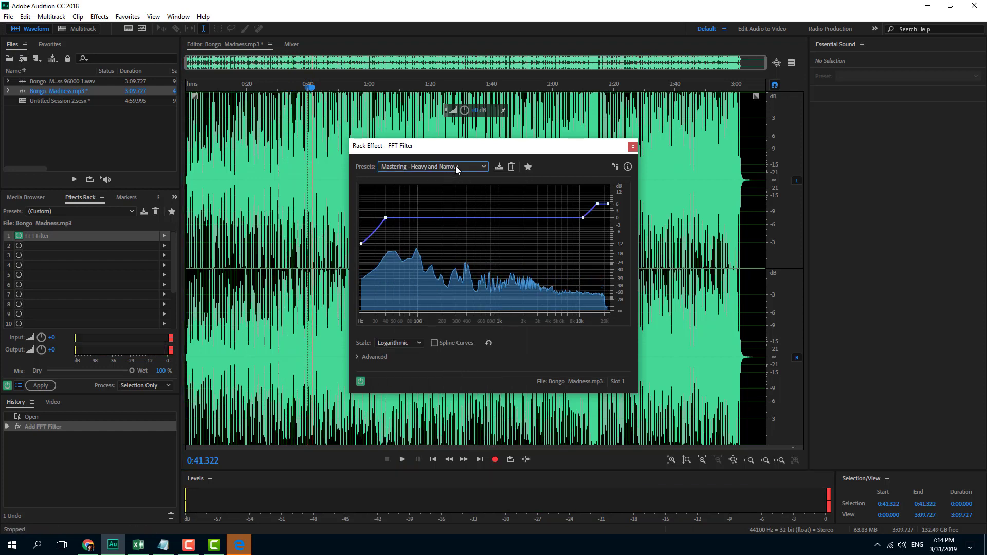
Switch the FFT Filter to the Rap Vocals preset and briefly preview the track from about 0:40
click(455, 166)
click(464, 371)
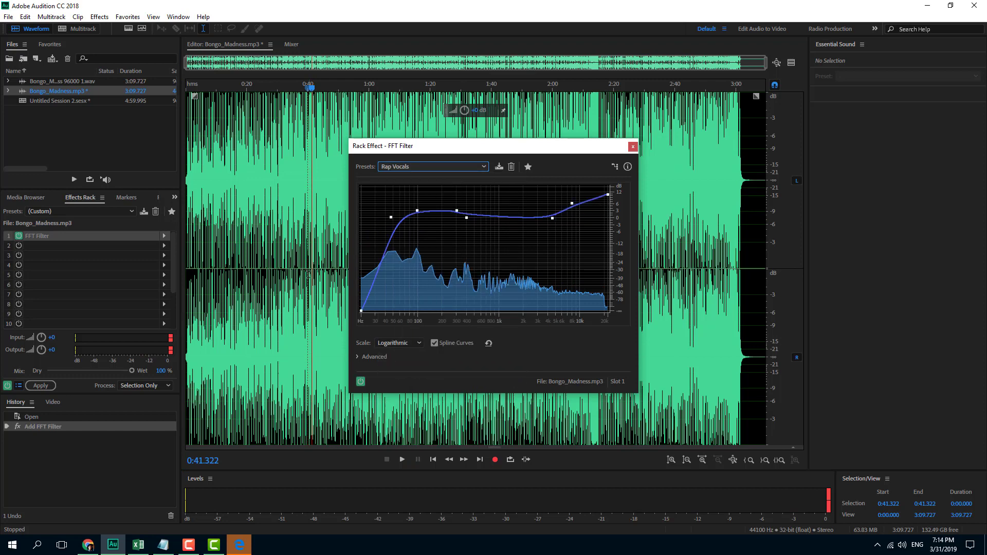
click(308, 274)
key(space)
key(space)
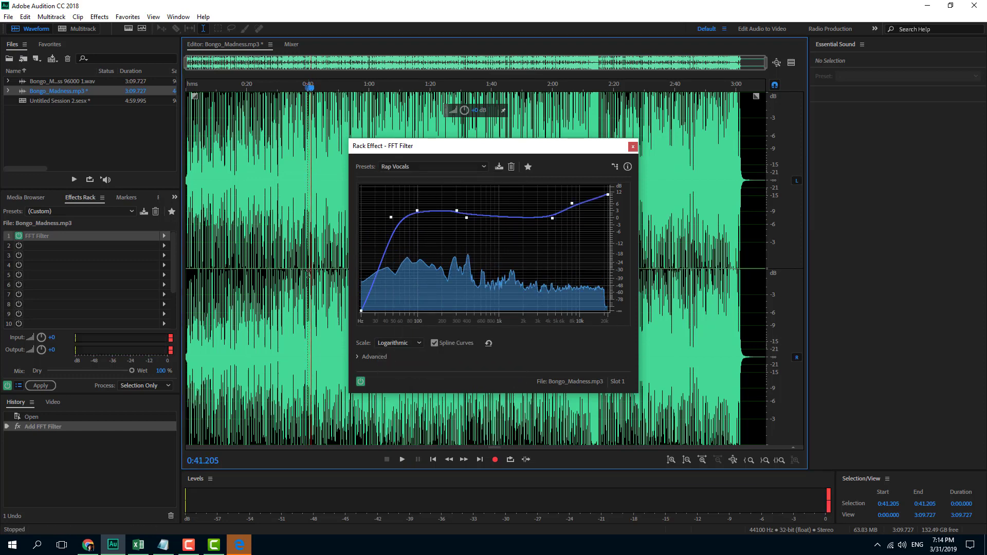